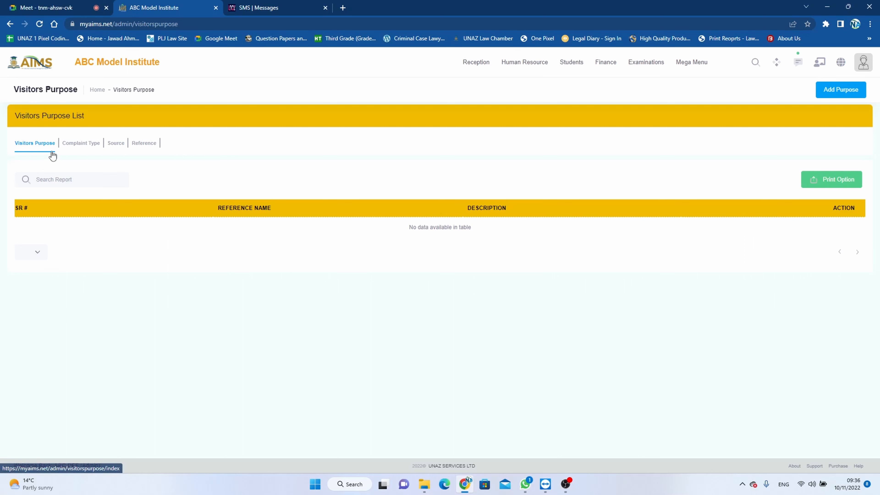
Step: Add a visitors purpose named Admission Enquiry with the same text as its description, and save it
click(826, 95)
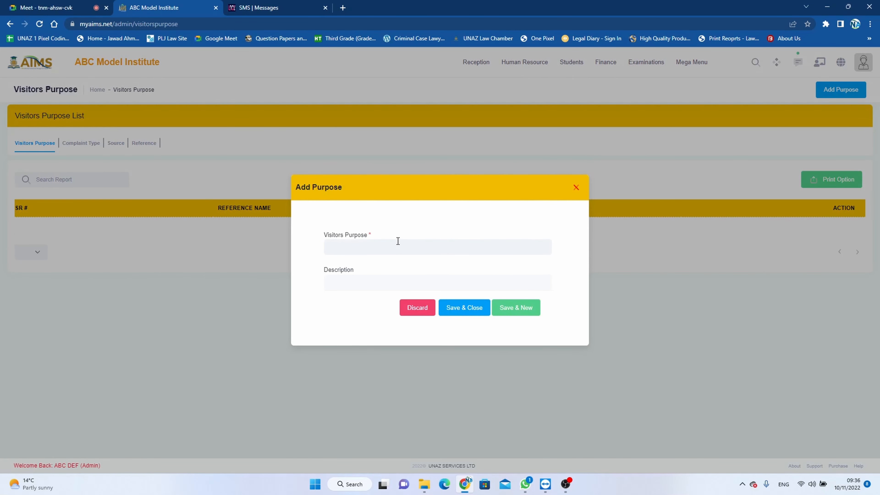
text(Admission Enquiry)
drag(389, 246, 326, 254)
key(ctrl+c)
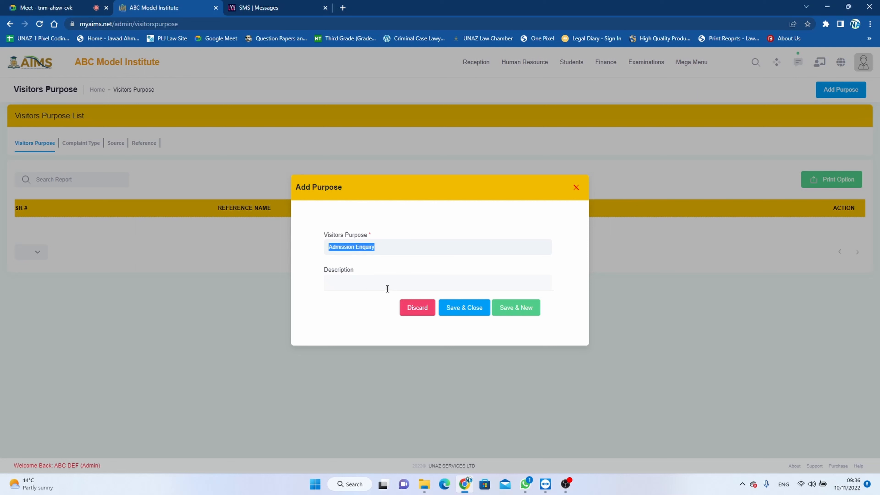
click(386, 284)
key(ctrl+v)
click(450, 307)
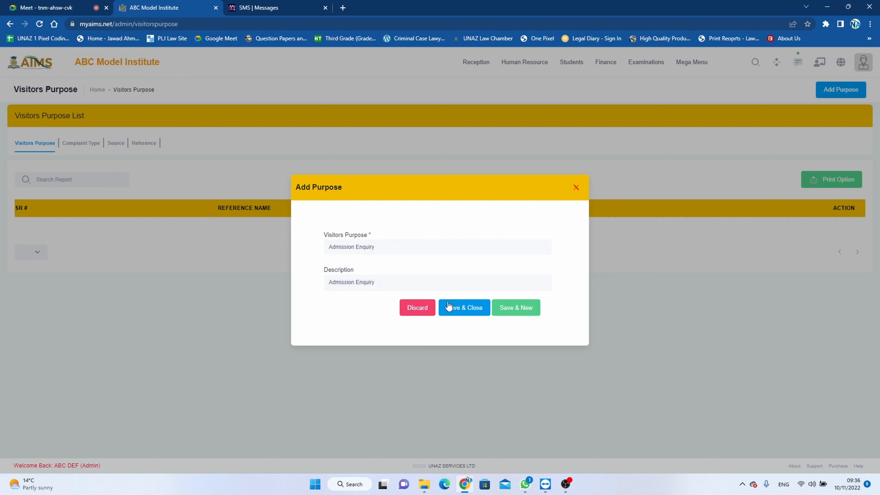
click(443, 300)
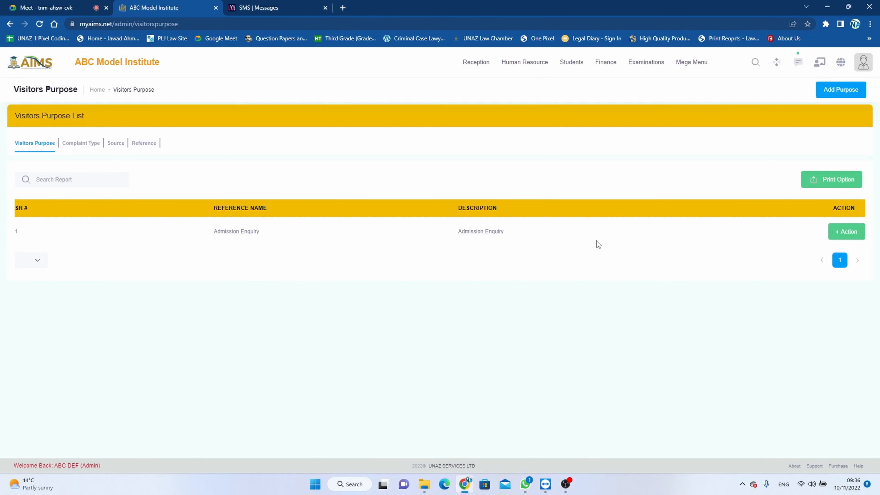
Step: Add a visitors purpose named Staff Meeting with the same text as its description, and save it
click(837, 90)
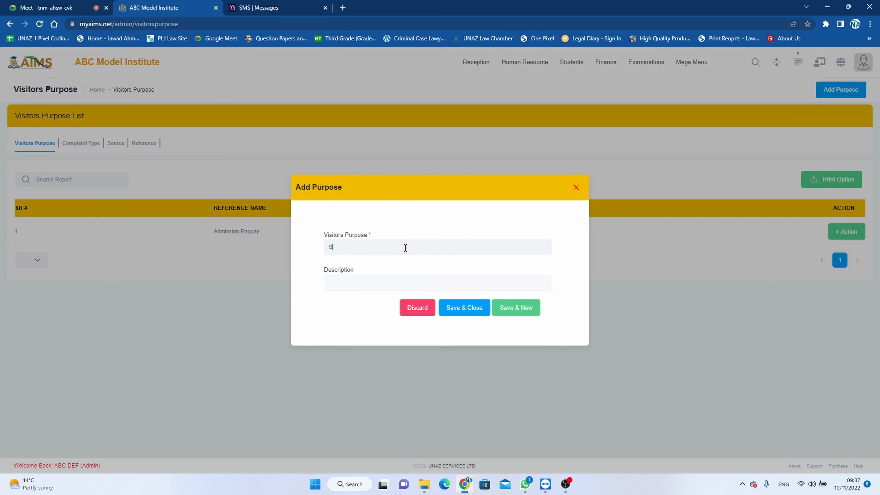
text(Staff Meeting)
drag(404, 247, 320, 244)
key(ctrl+c)
click(366, 282)
key(ctrl+v)
click(465, 312)
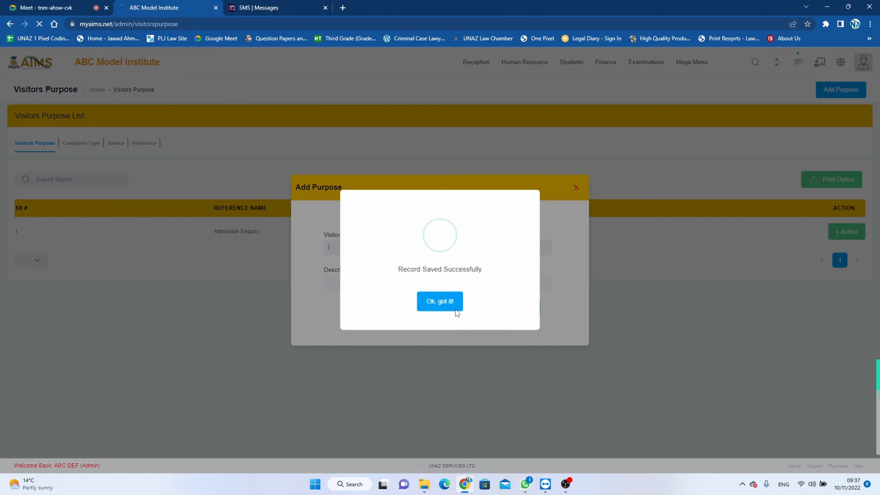
click(442, 301)
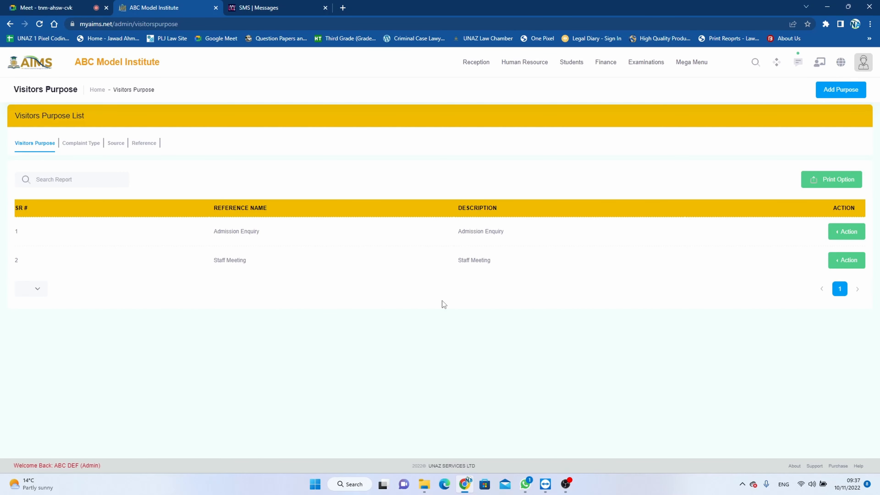
Step: Add a visitors purpose named Parent Teachers Meeting with the same text as its description, and save it
click(845, 89)
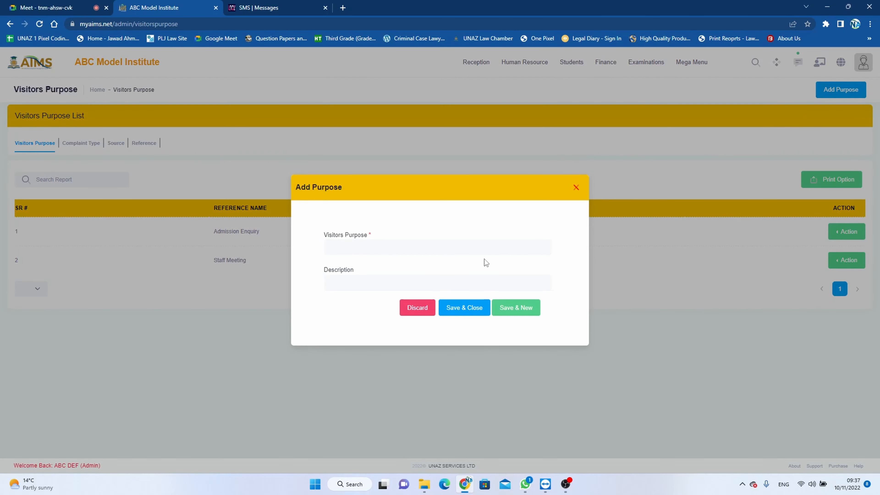
click(438, 247)
text(Parent Teachers Meeting)
drag(438, 248, 318, 249)
click(366, 286)
key(ctrl+v)
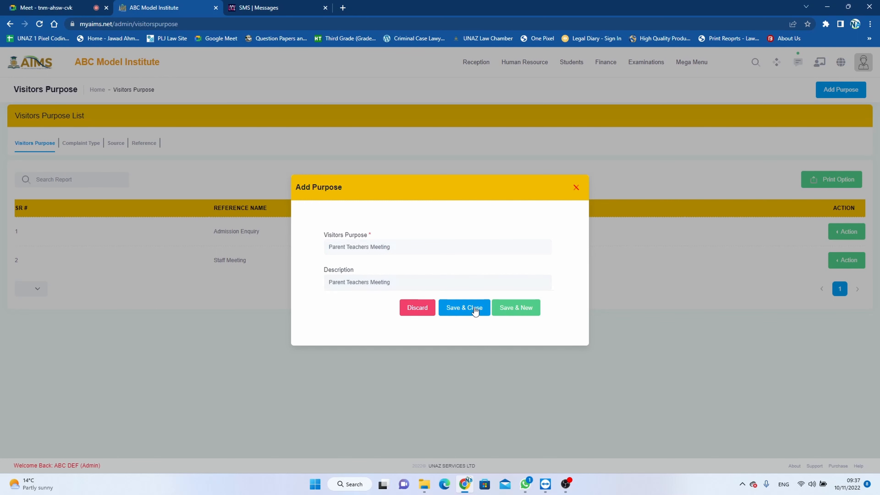
click(465, 307)
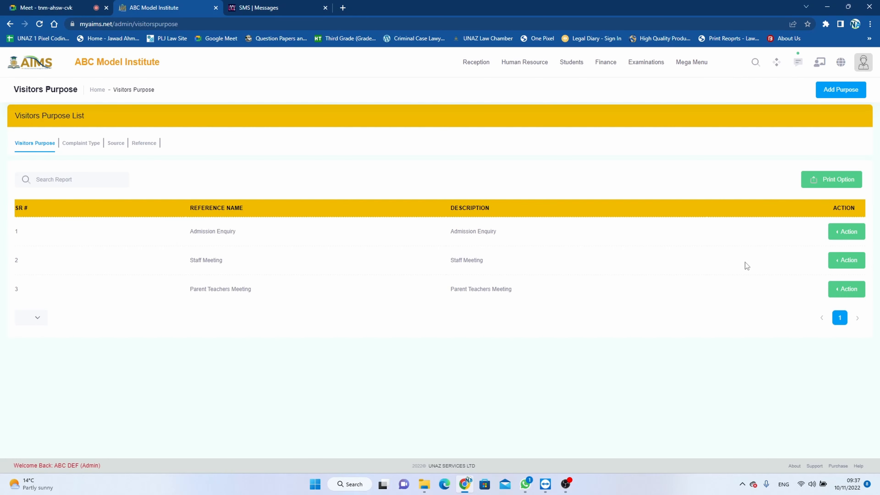
Step: Open the print preview of the visitors purpose list and cancel it
click(838, 238)
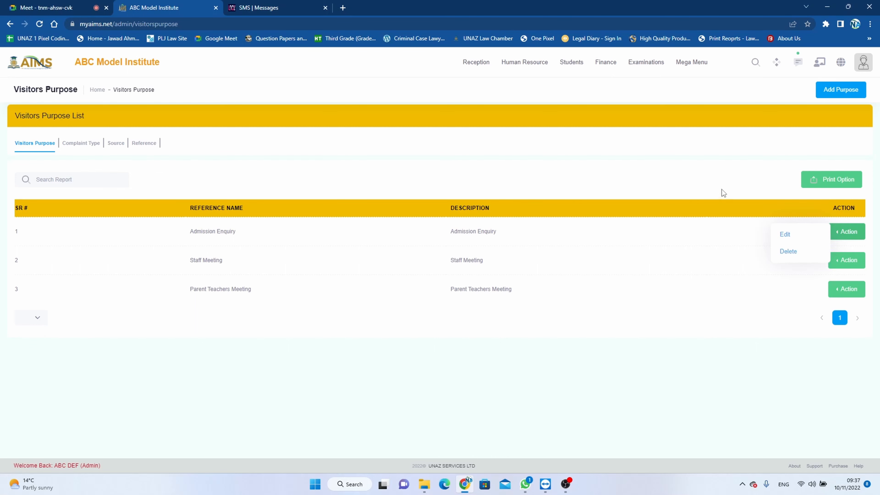
click(840, 180)
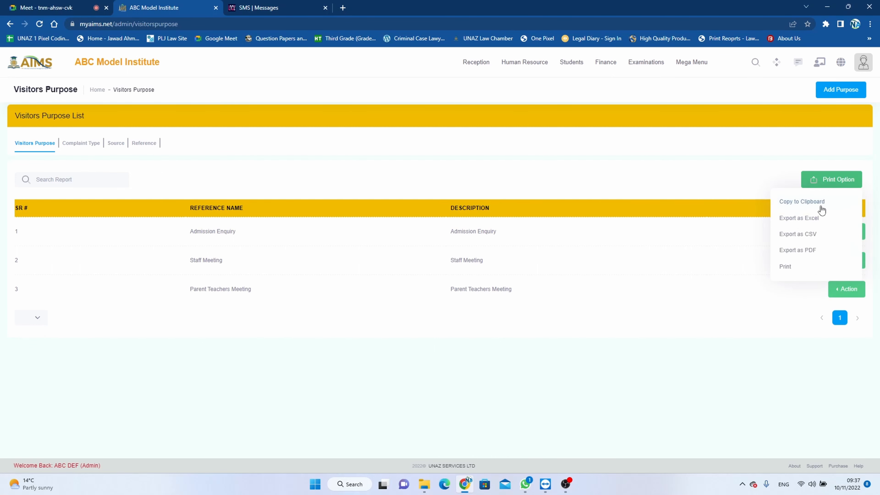
click(790, 267)
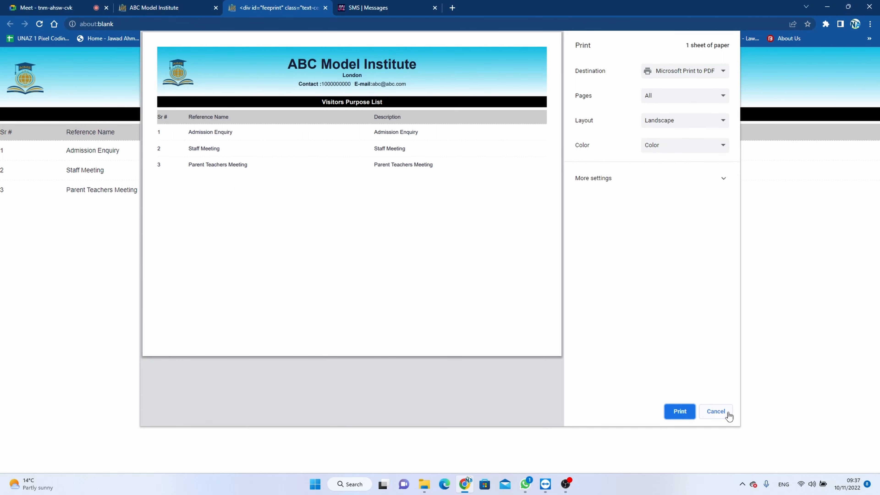
click(728, 413)
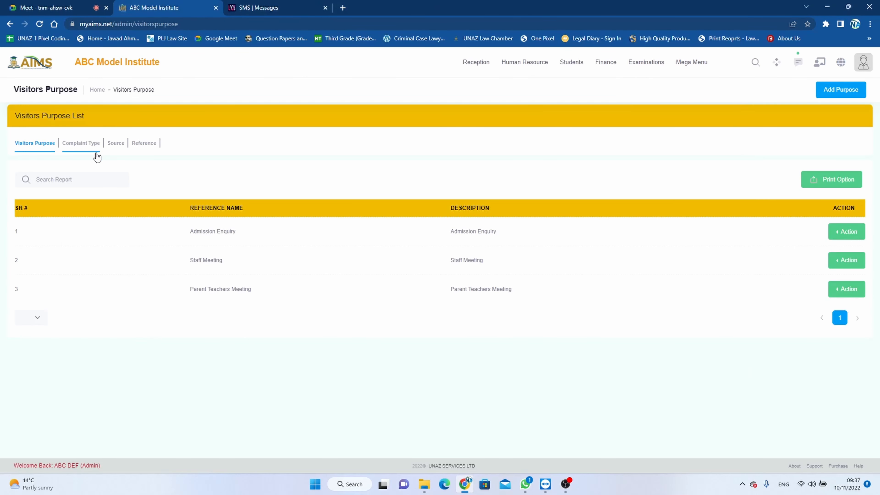
Step: Switch to complaint types and add one named Student's Complain with the same description, then save
click(87, 145)
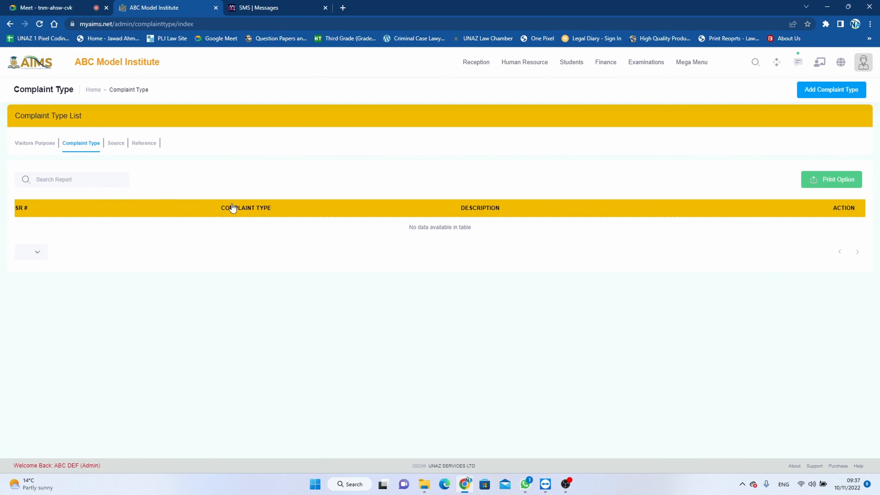
click(819, 91)
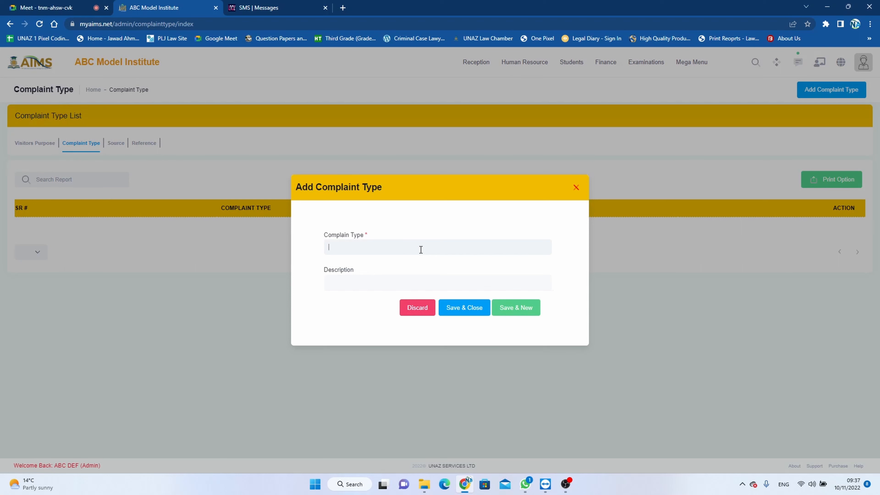
text(Student's Complain)
drag(420, 249, 337, 244)
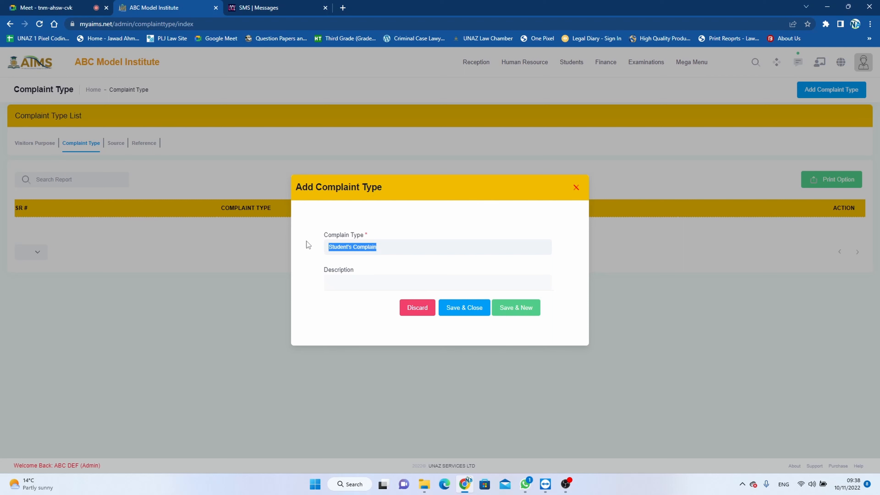
click(385, 289)
text(Student's Complain)
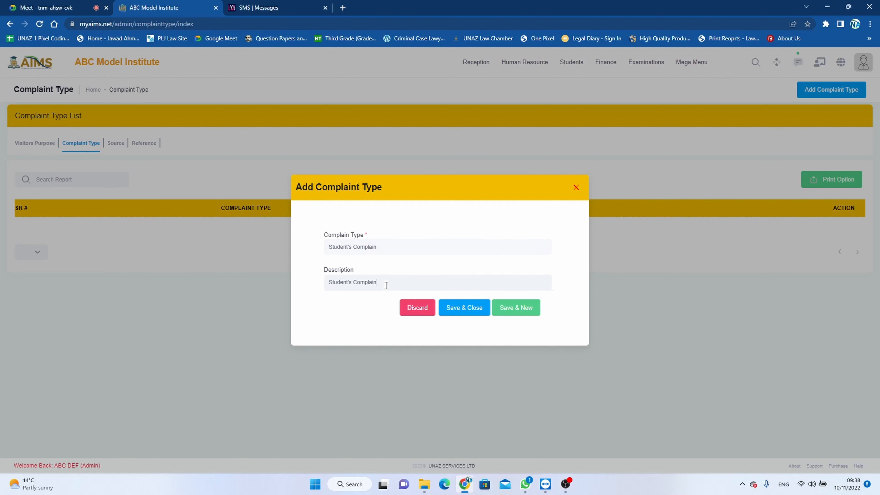
click(468, 309)
click(446, 297)
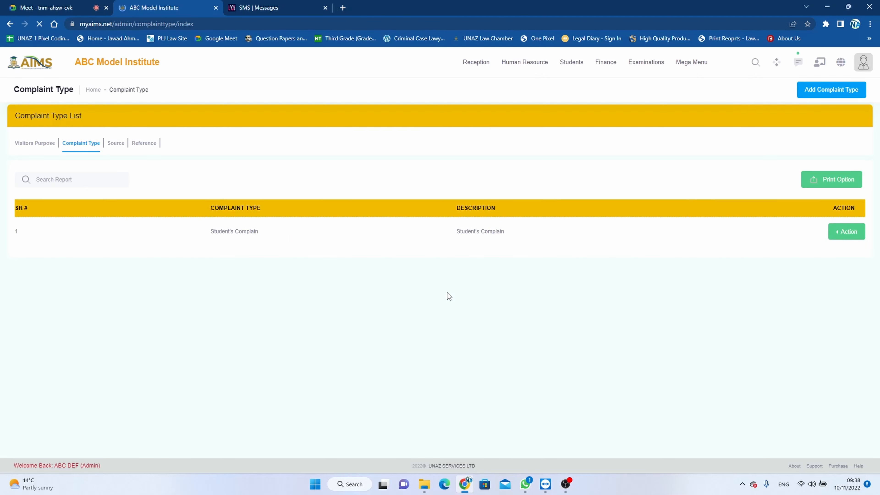
Step: Add a complaint type named Society Complain with the same text as its description, and save it
click(831, 90)
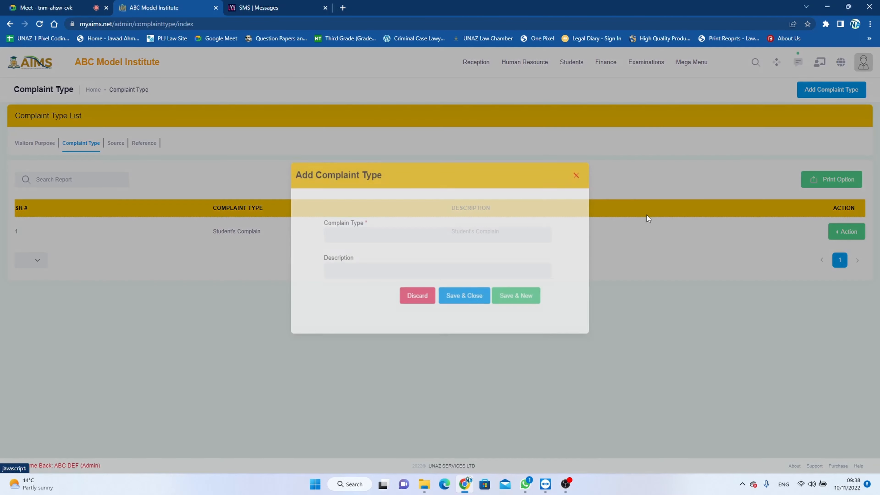
text(S)
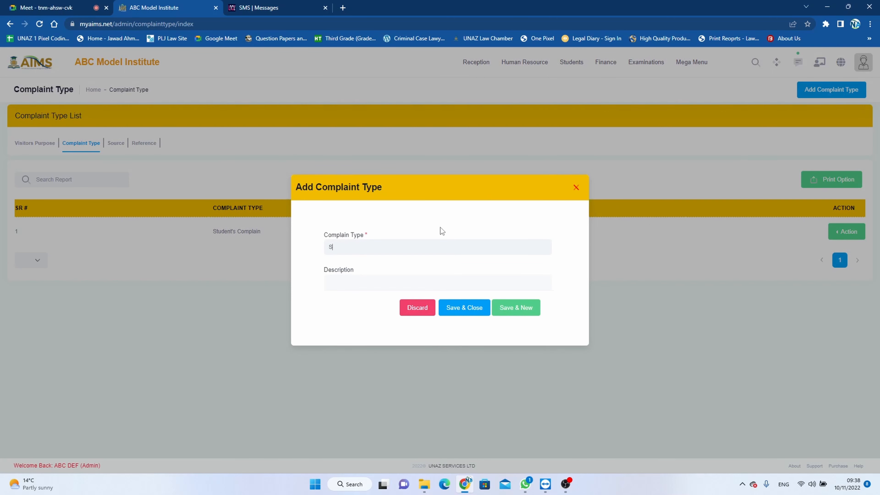
text(ocientty Complain)
drag(386, 246, 316, 250)
key(ctrl+c)
click(345, 279)
key(ctrl+v)
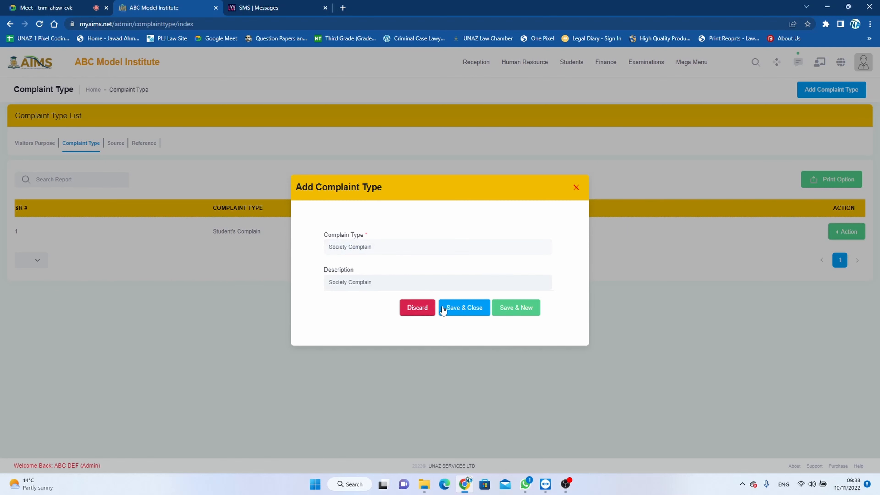
click(449, 308)
click(448, 305)
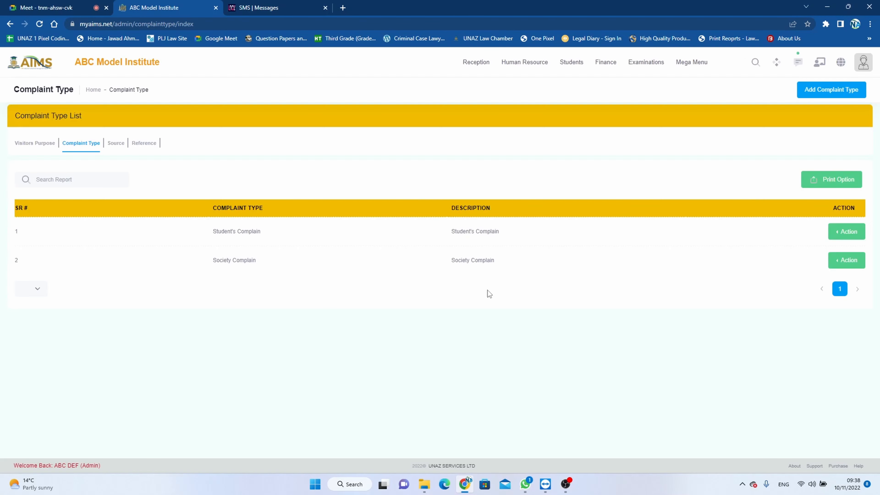
Step: Add a complaint type named Staff Complain with the same text as its description, and save it
click(821, 90)
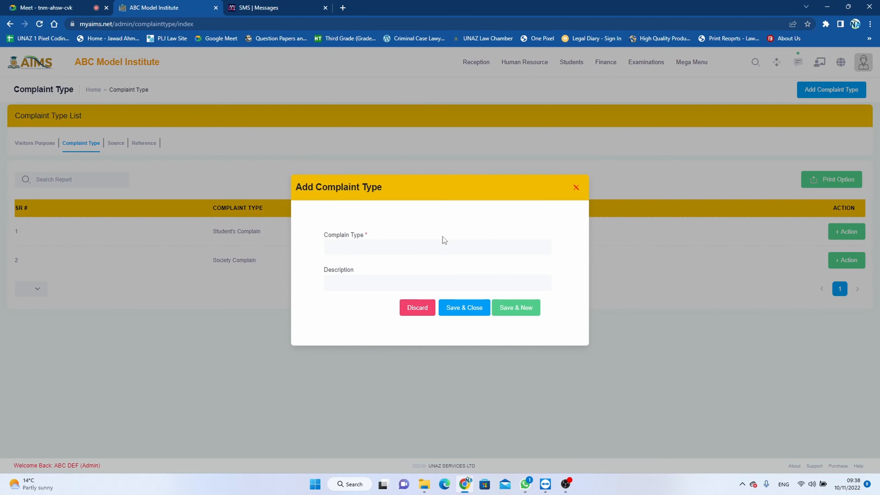
text(Staff Complain)
drag(379, 245, 304, 252)
key(ctrl+c)
click(349, 281)
key(ctrl+v)
click(470, 307)
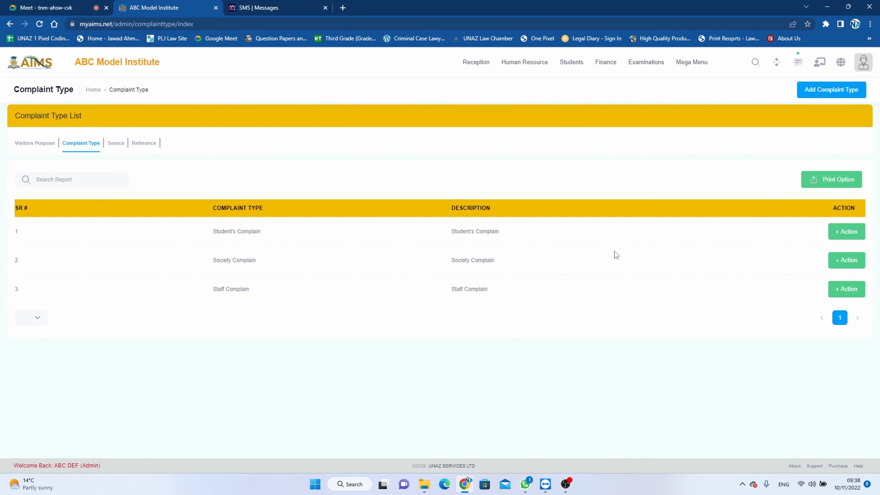
Step: Open the print preview of the complaint type list and cancel it
click(852, 236)
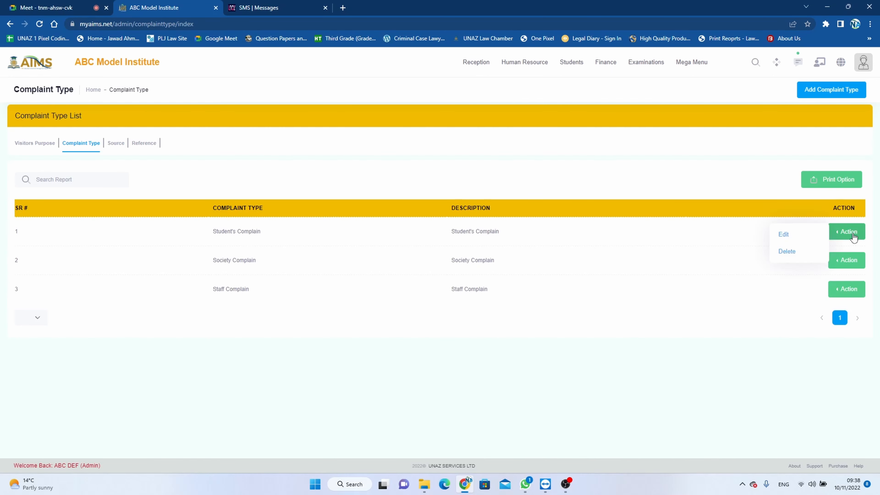
click(746, 238)
click(827, 181)
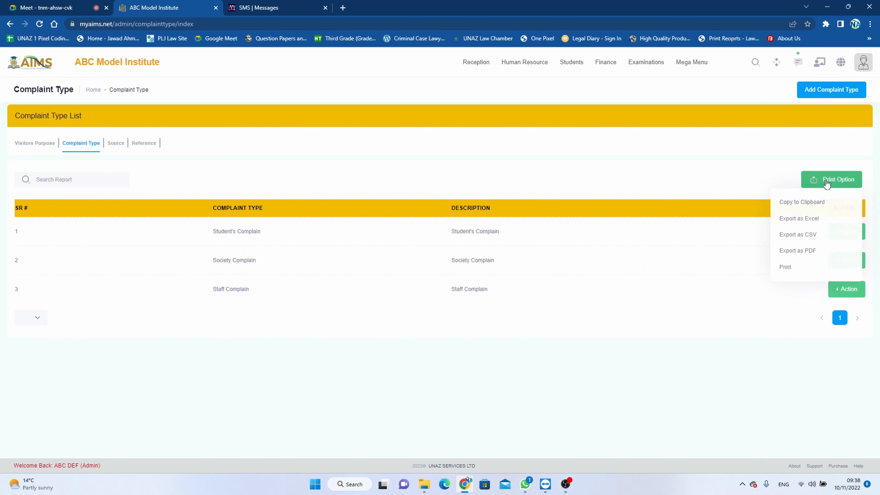
click(787, 270)
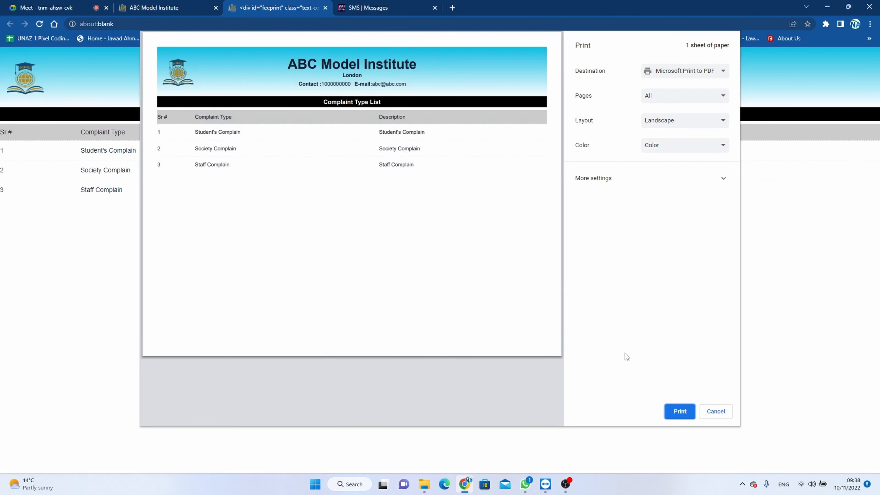
click(719, 412)
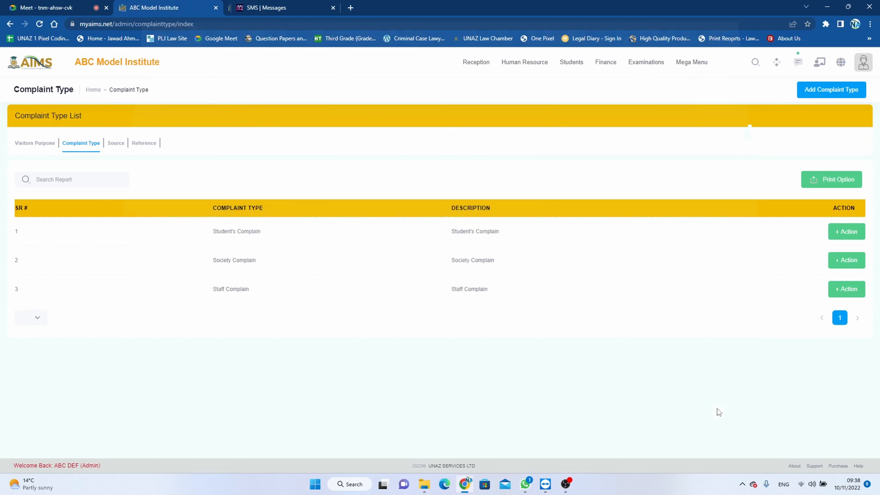
Step: Switch to sources and add one named Staff Source with the same description, then save
click(116, 144)
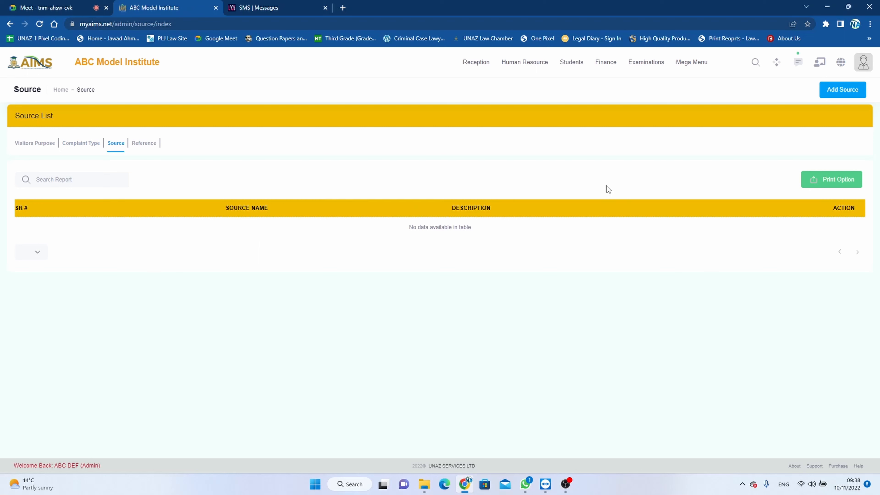
click(848, 92)
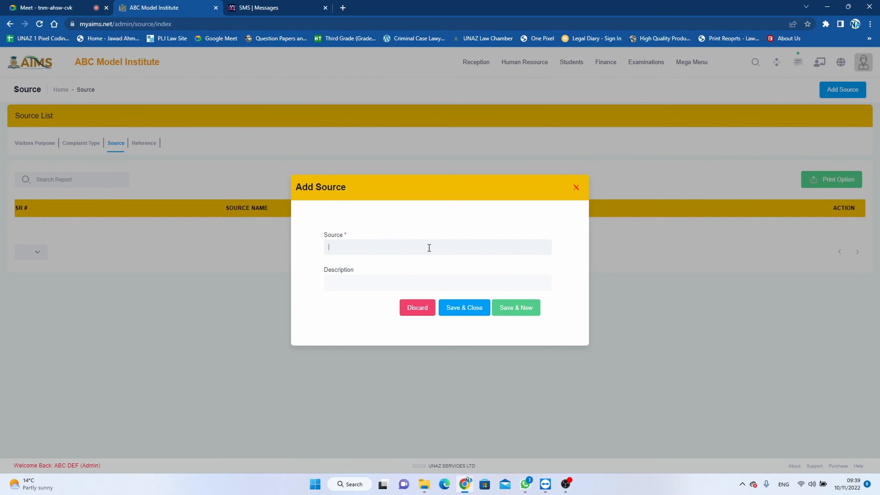
text(Staff Source)
drag(367, 241, 323, 252)
key(ctrl+c)
click(356, 285)
key(ctrl+v)
click(474, 309)
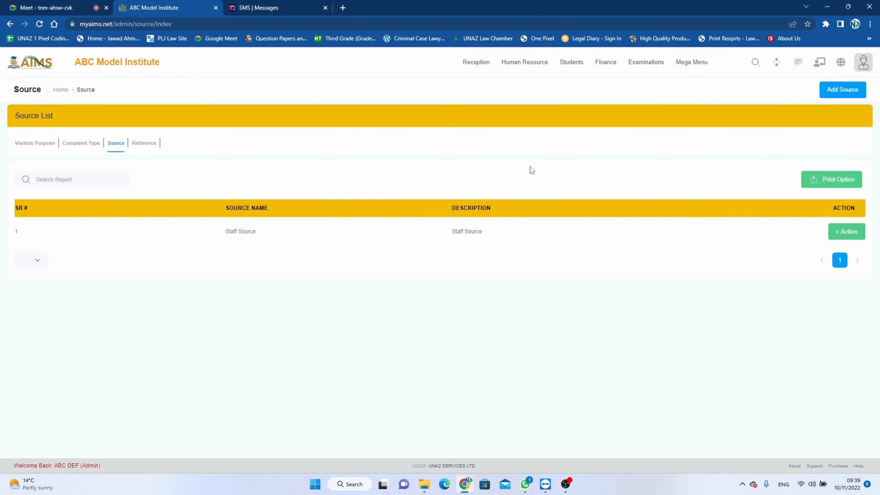
Step: Add a source named Advertisement with the same text as its description, and save it
click(840, 89)
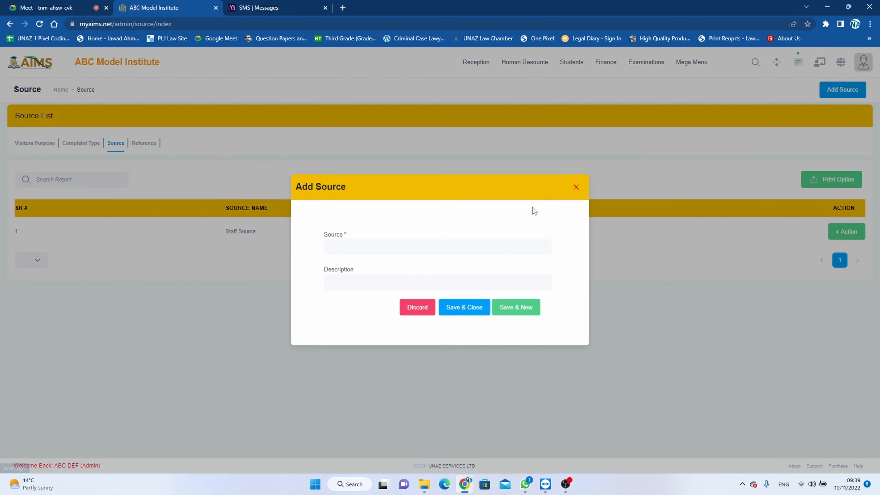
click(516, 249)
text(A)
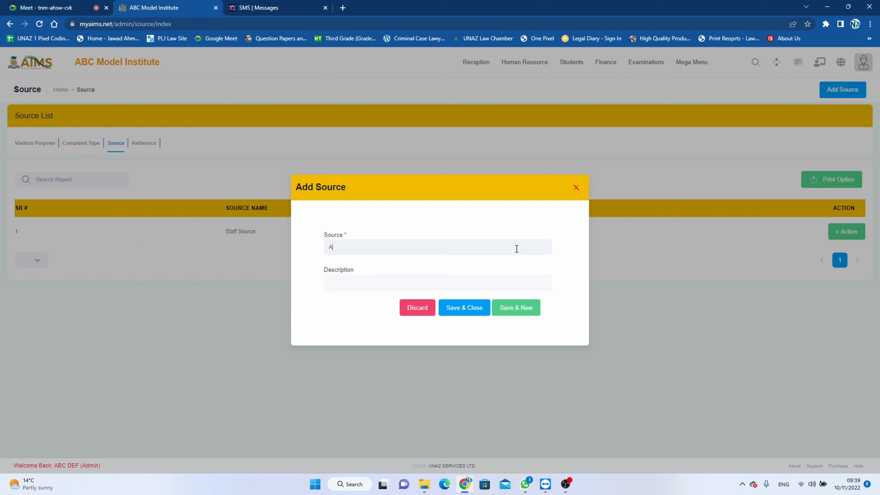
text(dvertisement)
drag(370, 251, 319, 252)
key(ctrl+c)
click(360, 281)
key(ctrl+v)
click(474, 308)
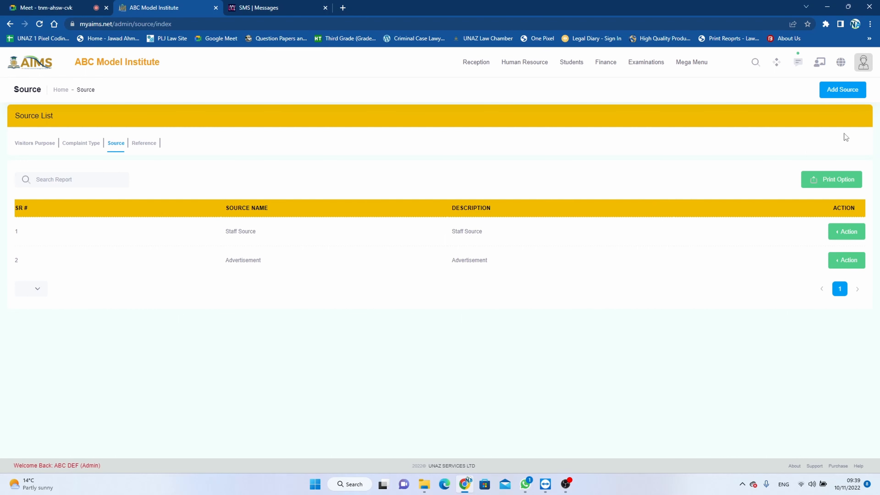
Step: Add a source named General with the same text as its description, and save it
click(853, 91)
click(430, 243)
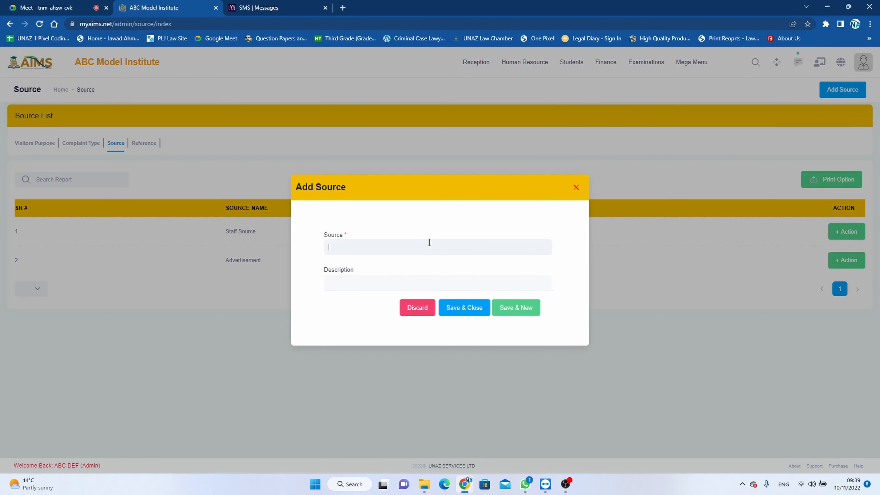
text(General)
drag(430, 243, 304, 240)
click(355, 280)
key(ctrl+v)
click(478, 309)
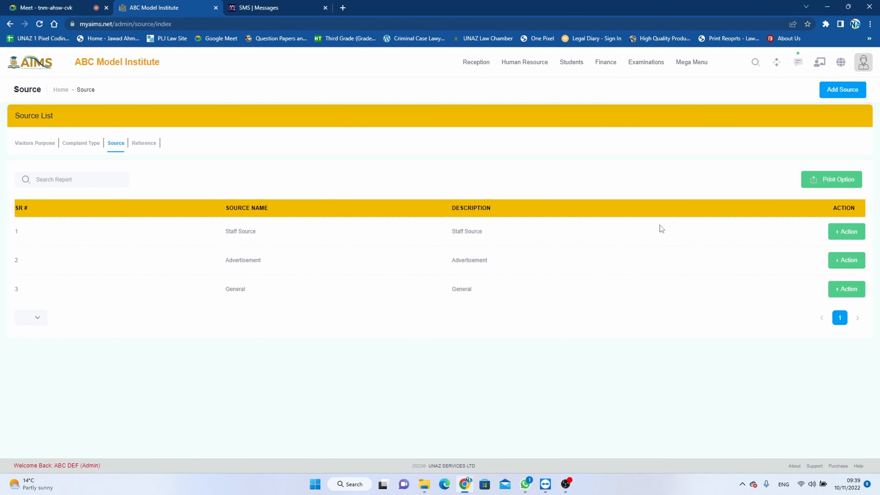
Step: Open the print preview of the source list and cancel it
click(845, 233)
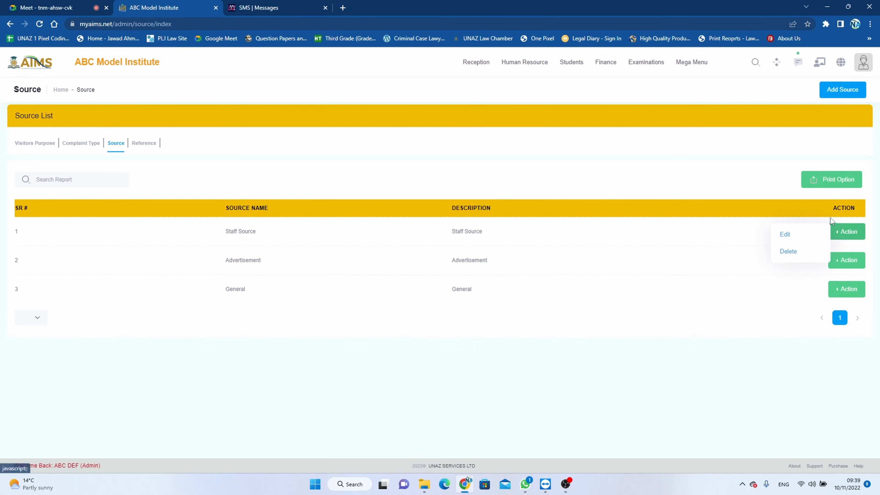
click(833, 185)
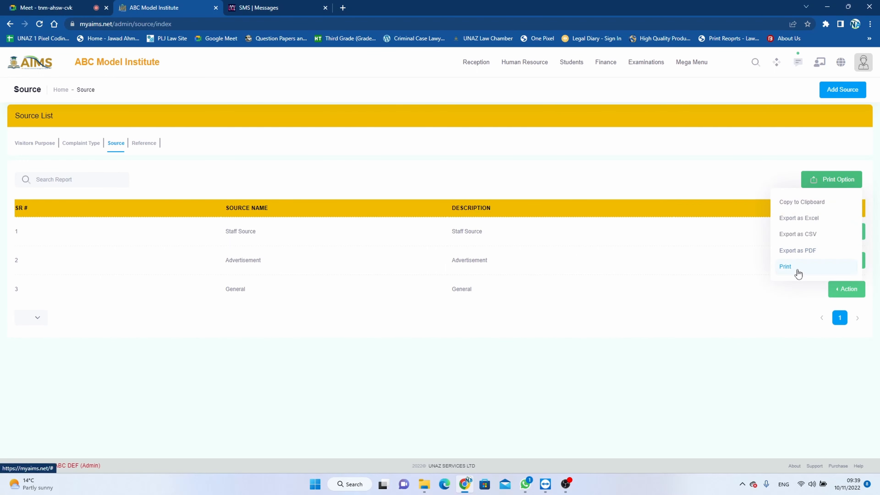
click(797, 270)
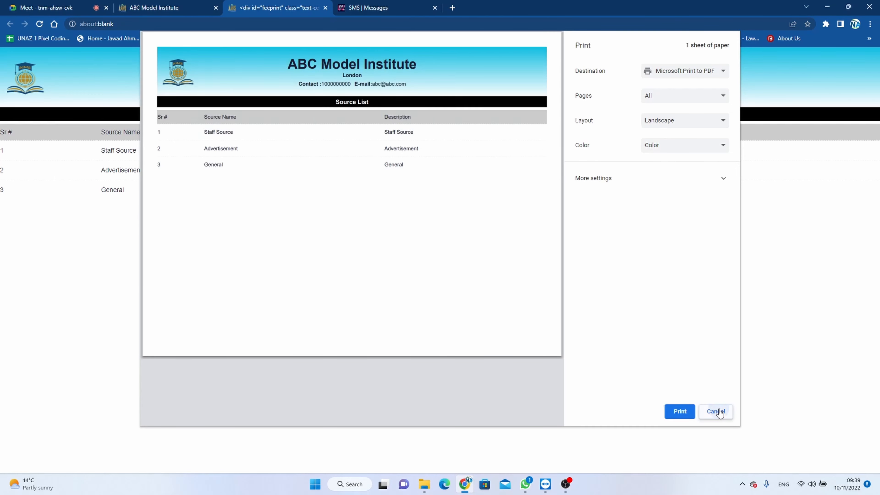
click(716, 411)
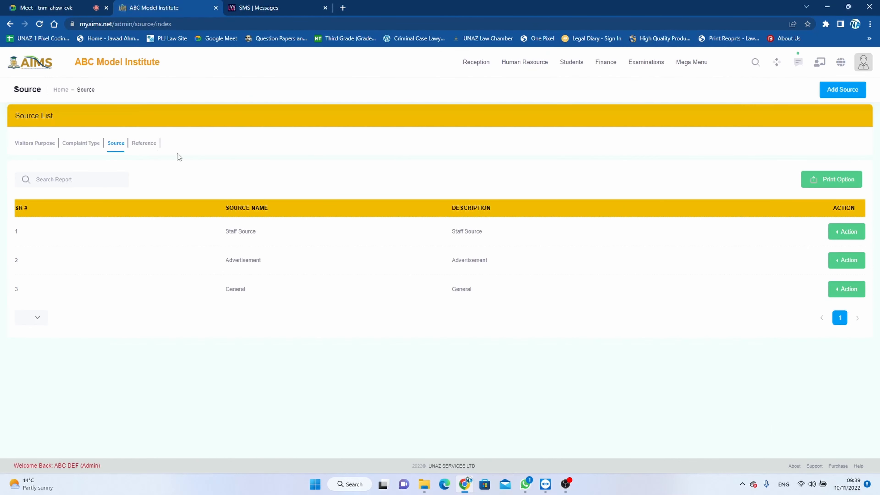
Step: Switch to references and add one named Staff Reference with the same description, then save and acknowledge
click(147, 143)
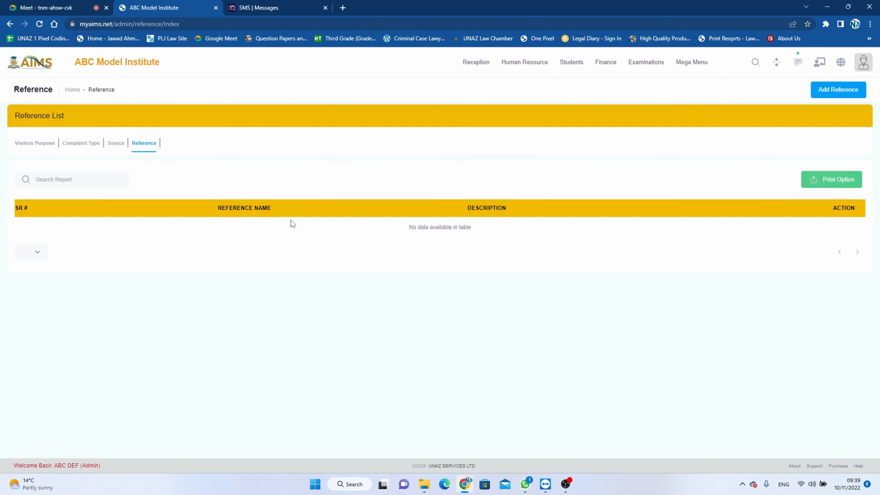
click(836, 93)
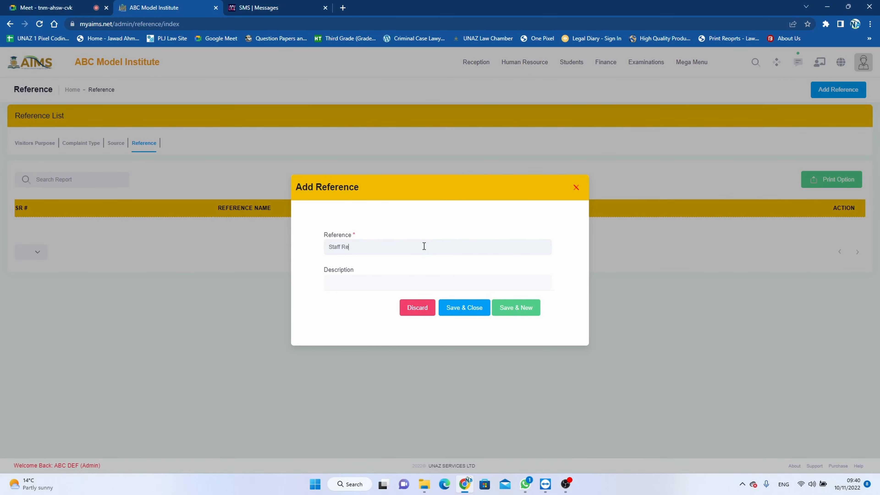
text(Staff Reference)
drag(420, 247, 314, 255)
key(ctrl+c)
click(349, 283)
key(ctrl+v)
click(474, 309)
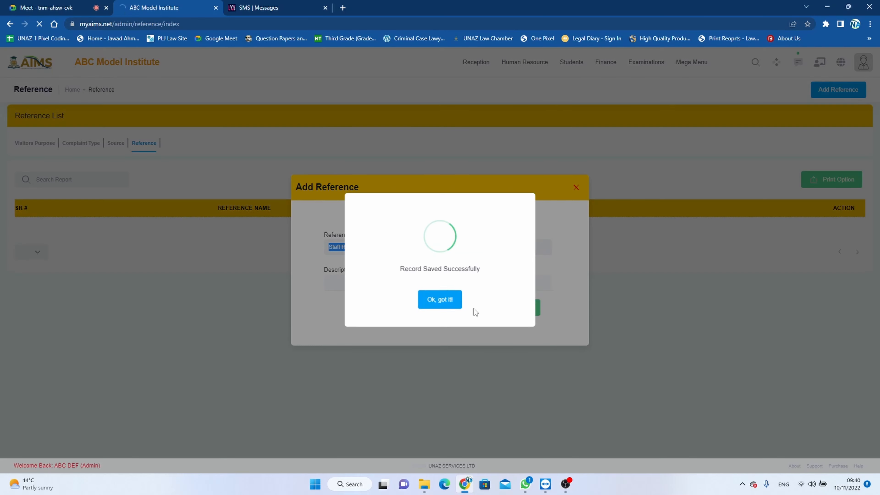
click(457, 305)
Step: Add a reference named General Reference with the same text as its description, and save it
click(818, 91)
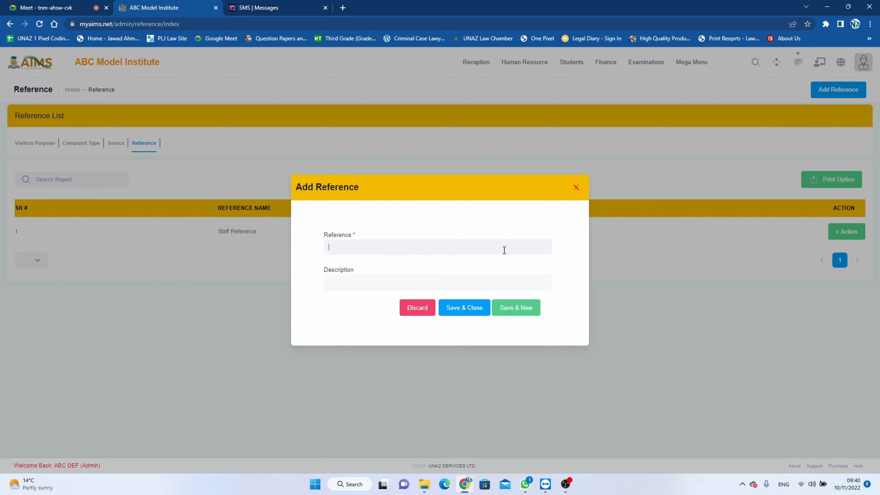
text(General Reference)
drag(404, 247, 325, 246)
key(ctrl+c)
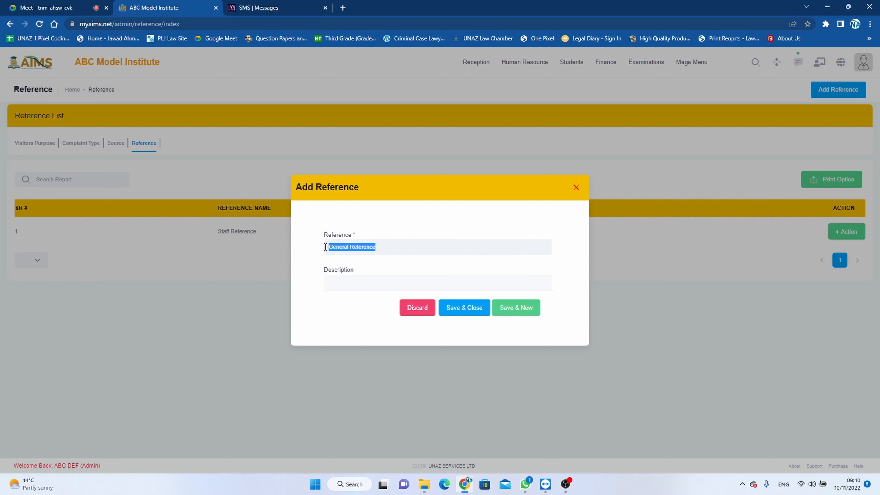
click(360, 283)
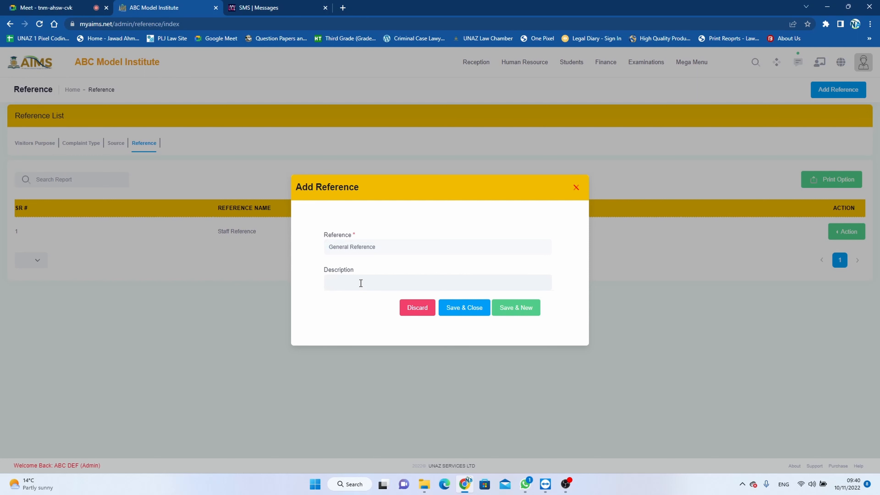
key(ctrl+v)
click(474, 310)
click(454, 306)
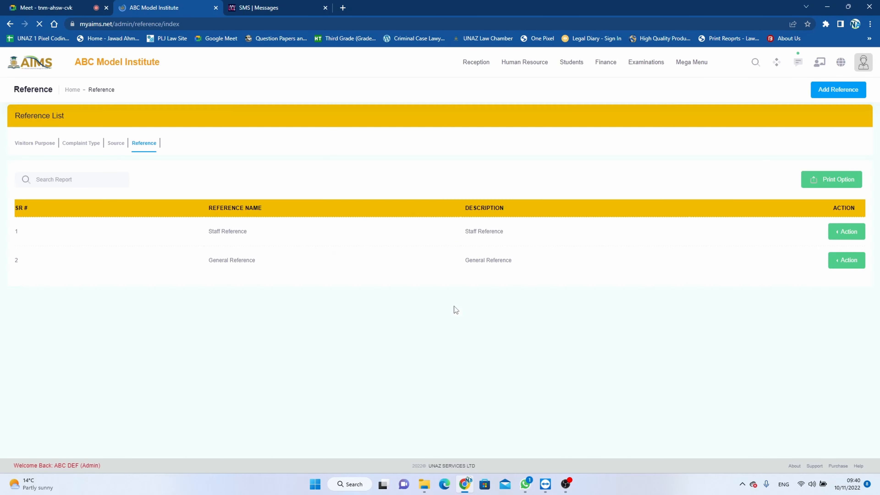
Step: Open the print preview of the reference list and cancel it
click(841, 232)
click(824, 181)
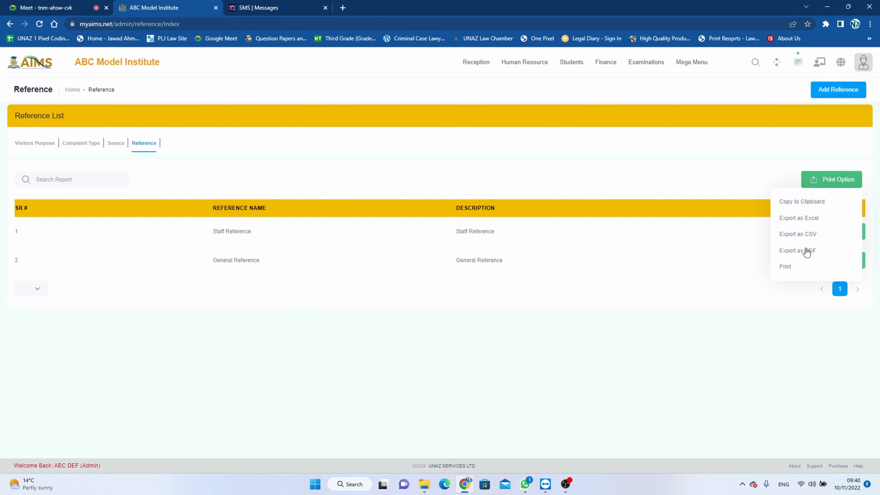
click(786, 267)
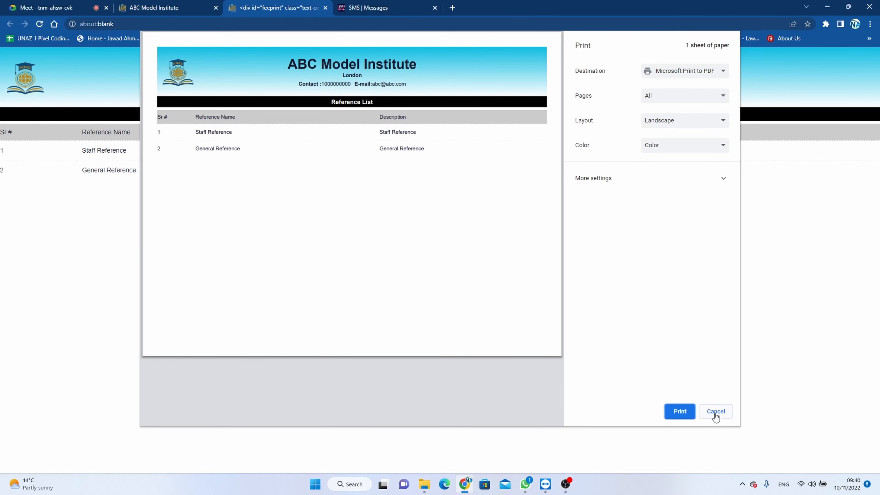
click(715, 412)
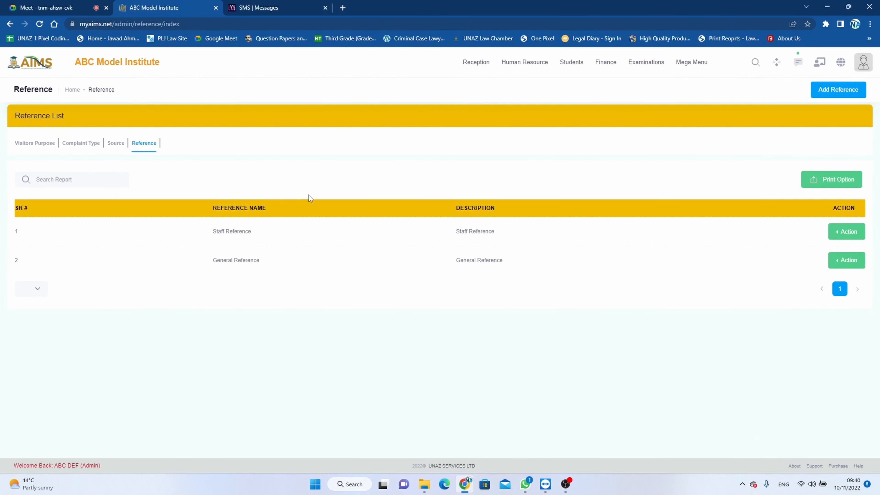
click(478, 67)
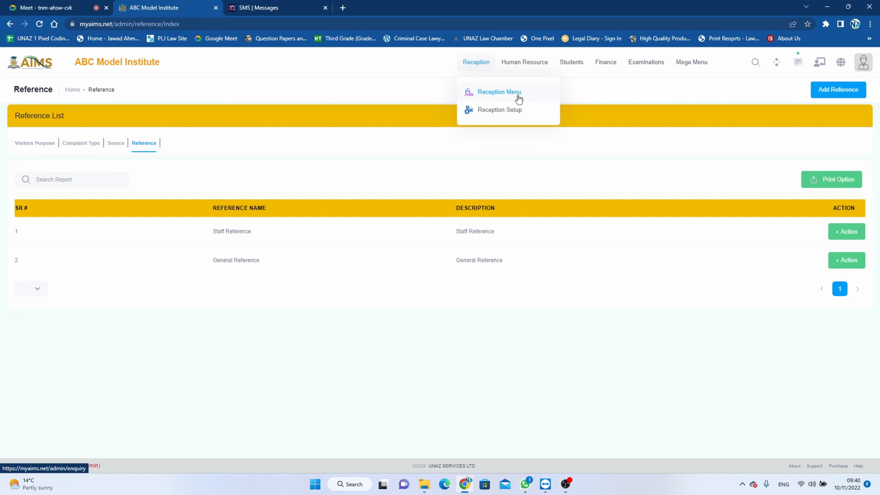
click(583, 150)
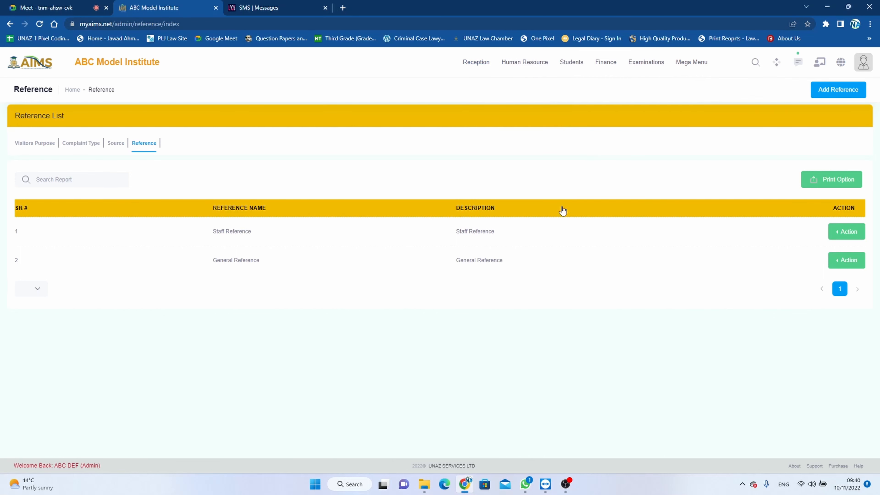